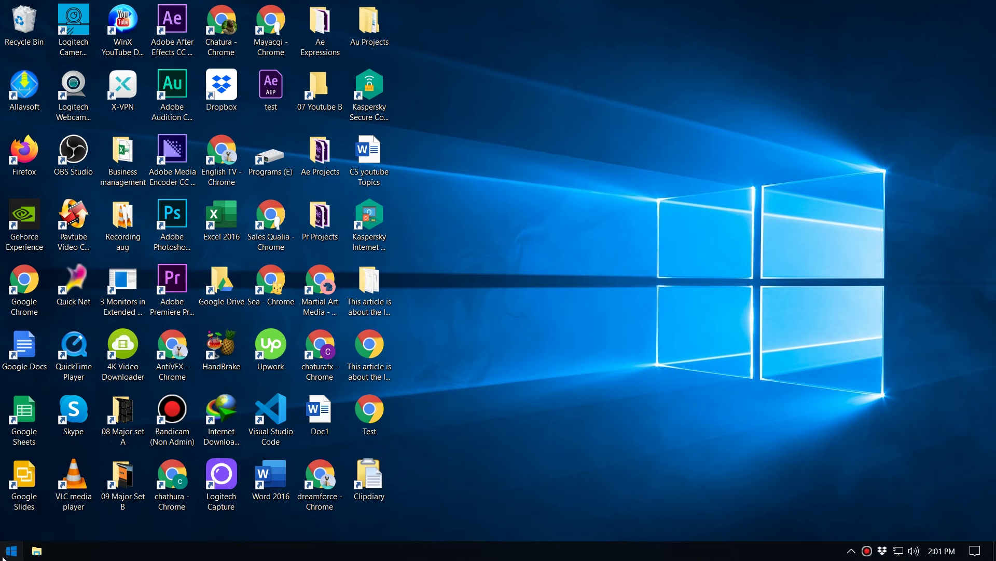
Step: Search Windows for "task" and open Task Scheduler
left_click(11, 552)
type("task")
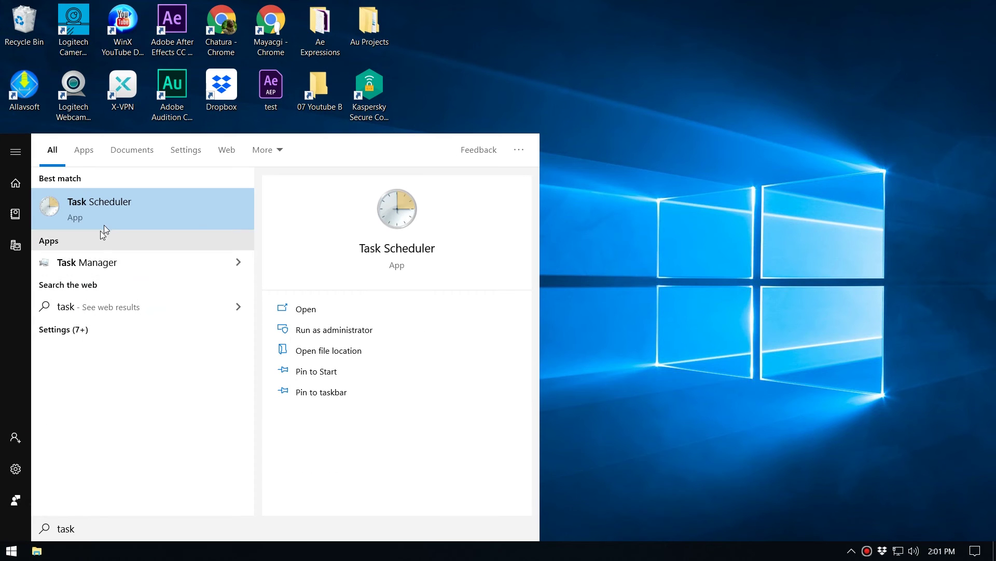
left_click(110, 212)
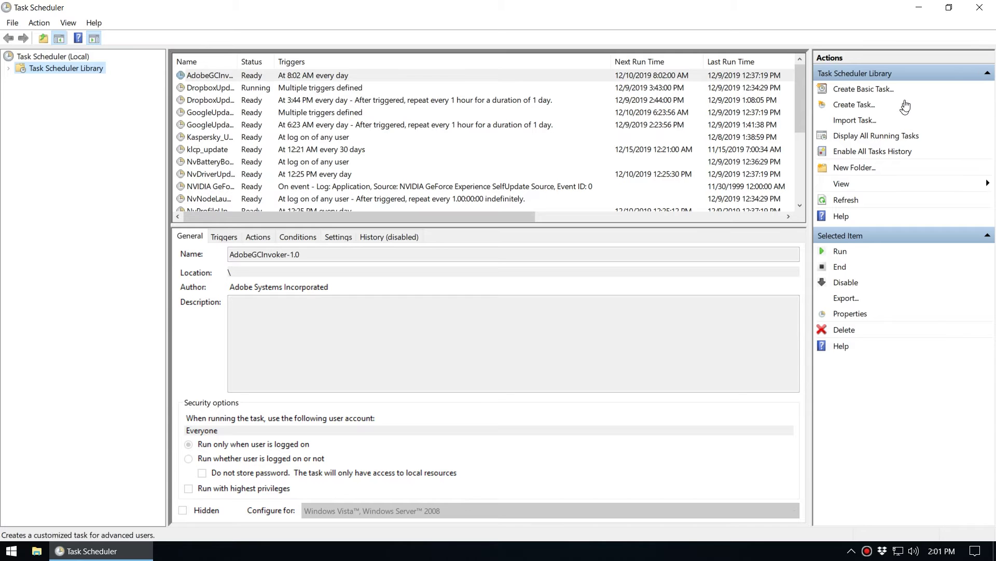
Step: Start a basic task named "01 Shut my computer" with the description "Shutdown at 2 am"
left_click(881, 92)
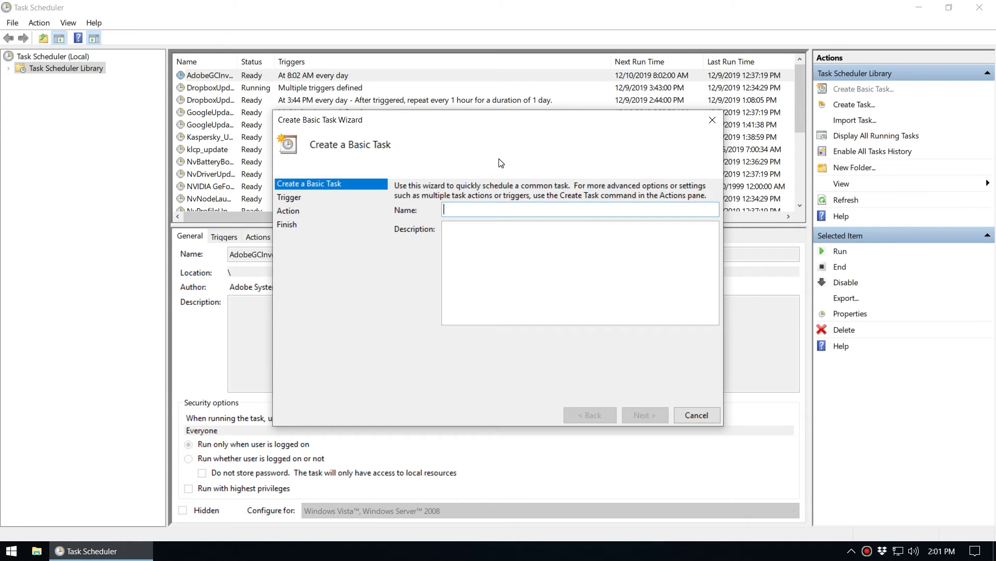
type("01")
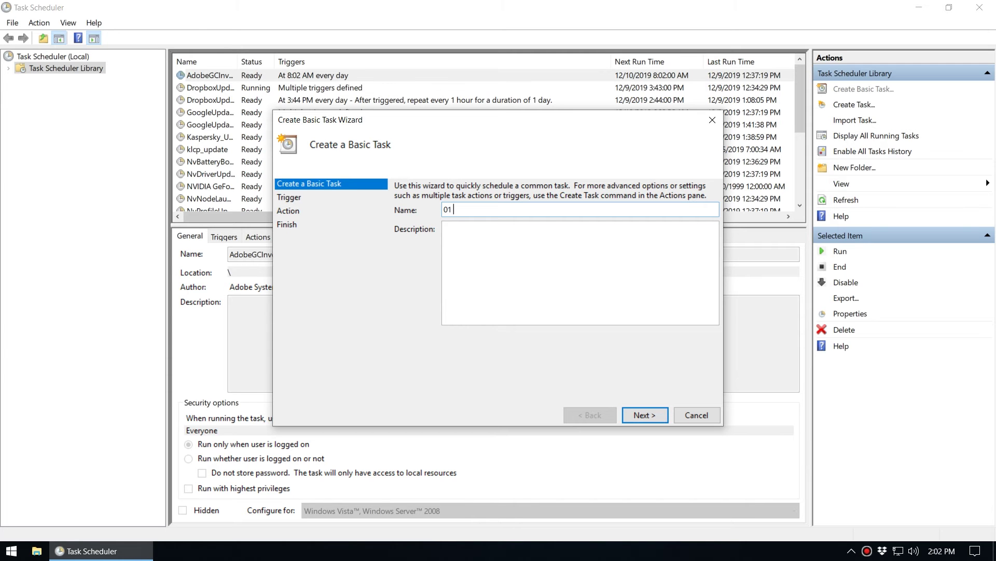
type(" Shut my computer")
left_click(484, 233)
left_click_drag(531, 211, 484, 210)
type("ciomputer")
key("Tab")
left_click_drag(519, 210, 483, 211)
type("computer")
left_click(470, 259)
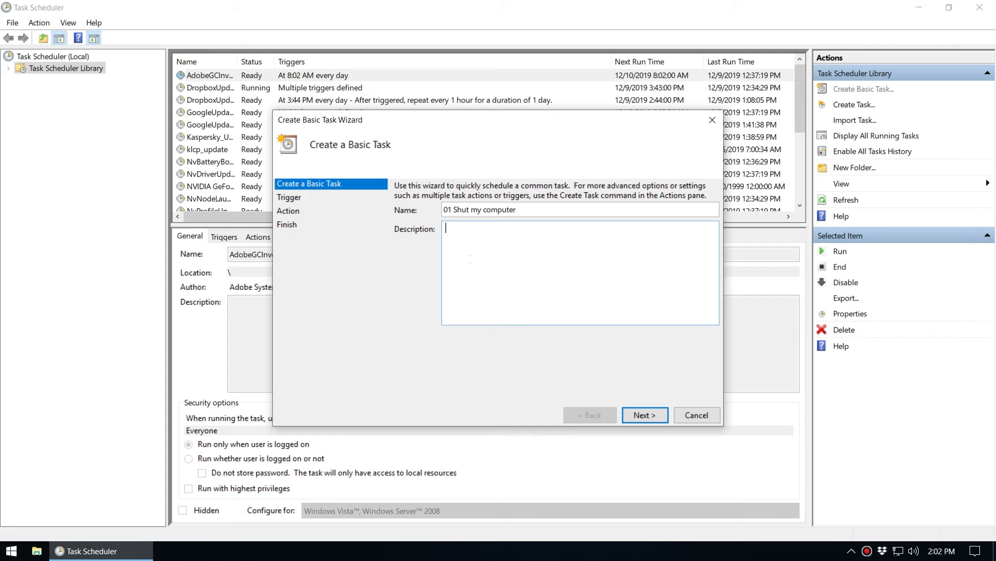
type("Shutdown at 2 am")
left_click(646, 416)
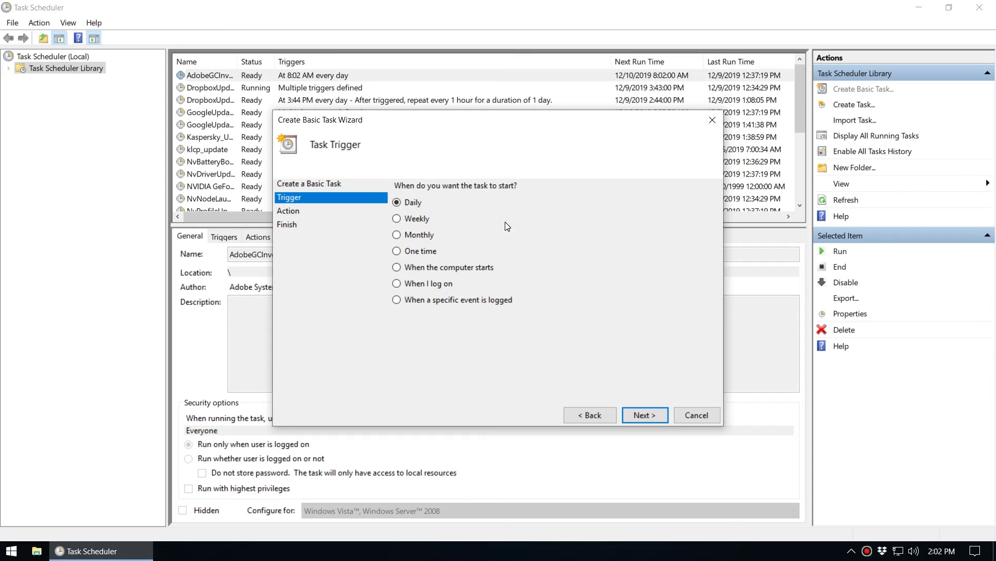
Step: Give the task a daily trigger starting 12/10/2019 at 2:00:00 AM, recurring every 1 day
left_click(651, 415)
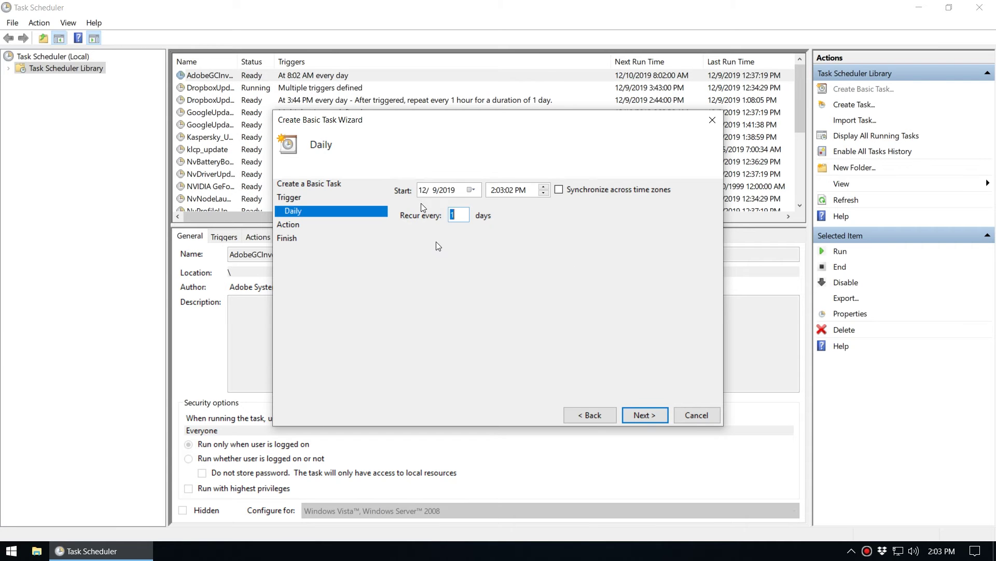
left_click(472, 190)
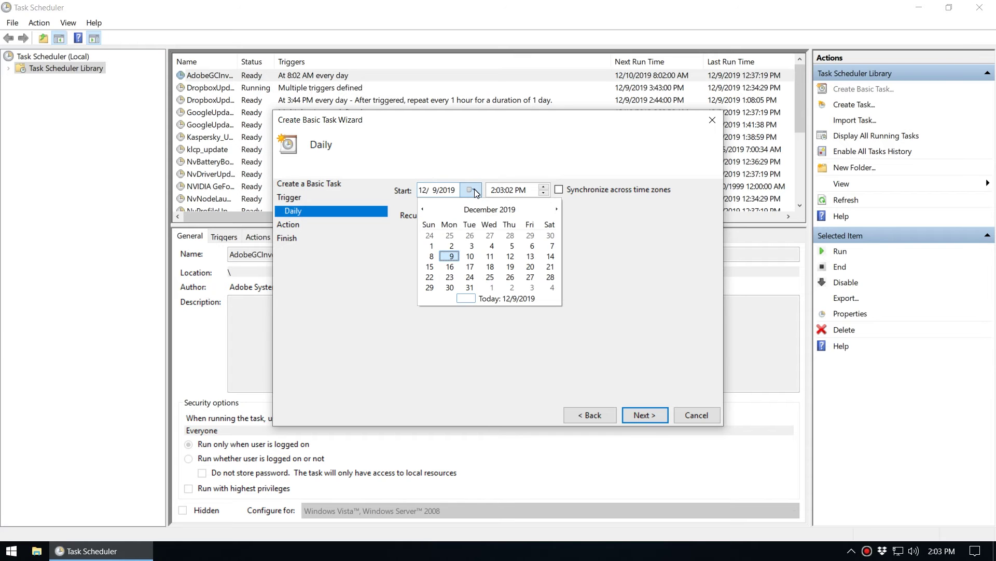
left_click(471, 256)
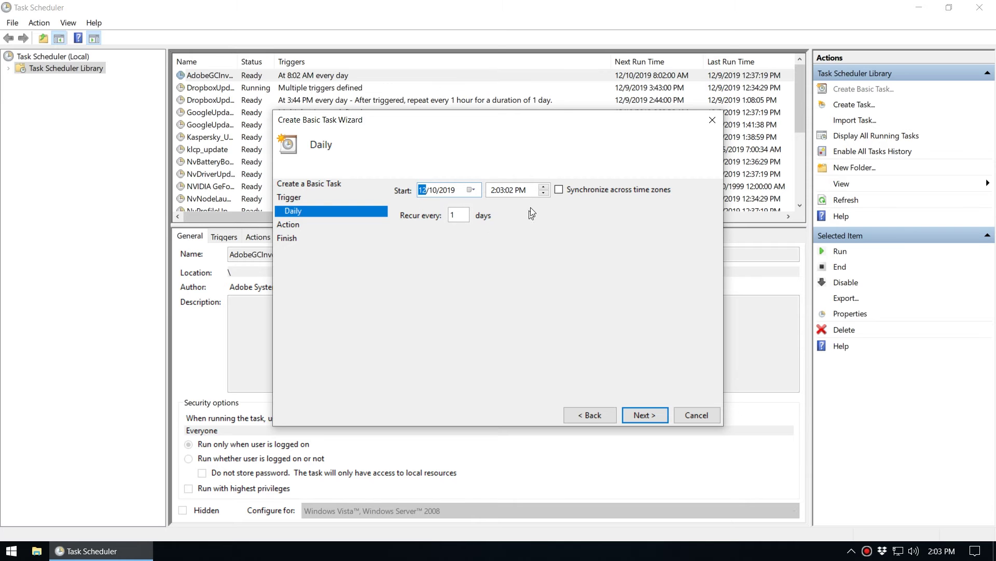
left_click(499, 190)
type("00")
left_click(509, 189)
type("00")
left_click(544, 186)
left_click(641, 414)
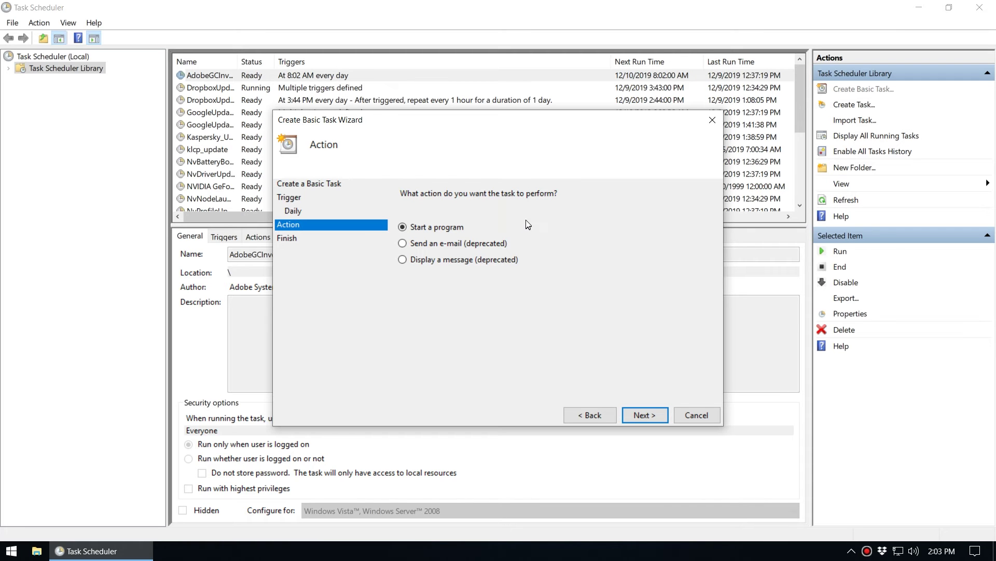
Step: Set the task's action to start the program C:\Windows\System32\shutdown.exe with the argument /s
left_click(649, 414)
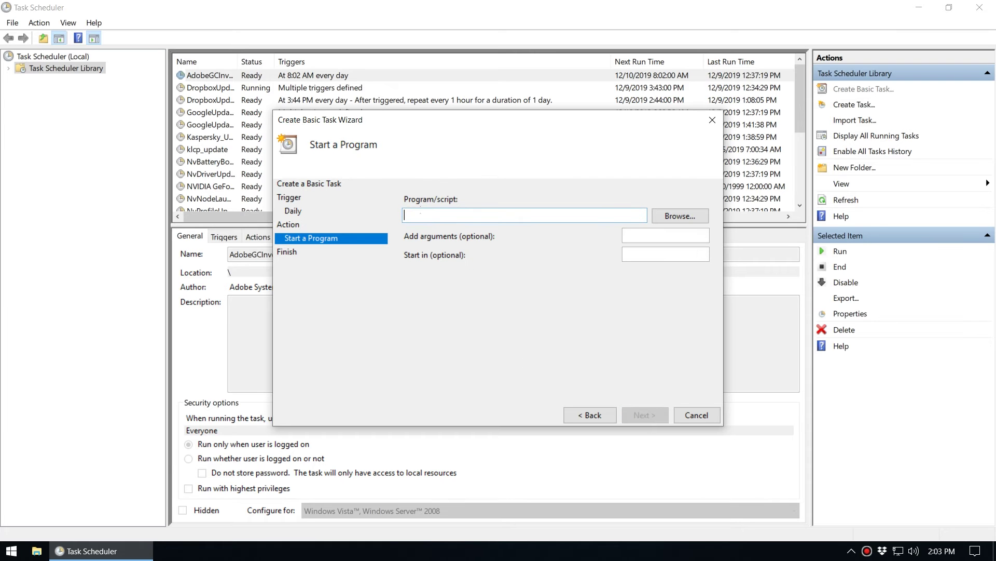
left_click(690, 214)
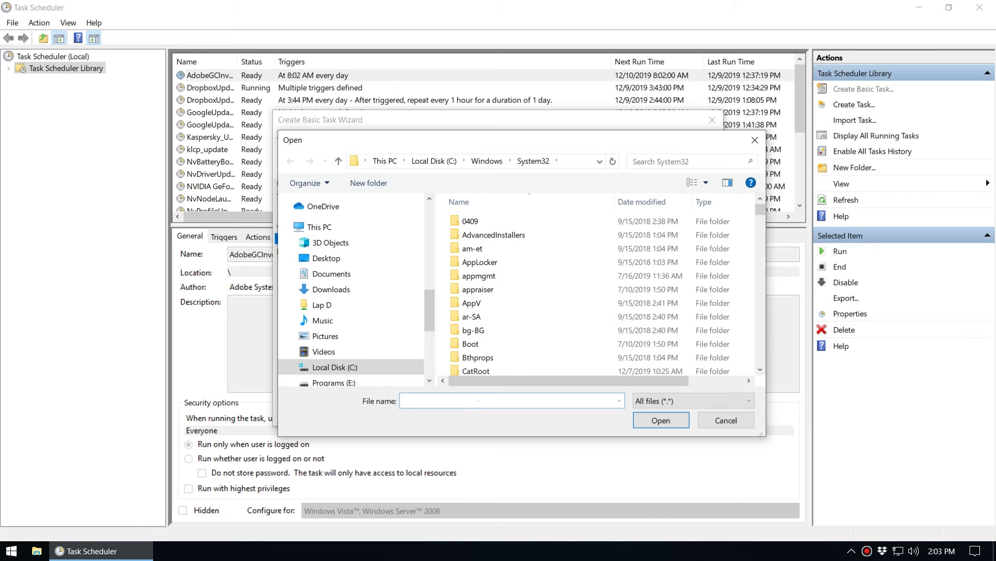
type("shut")
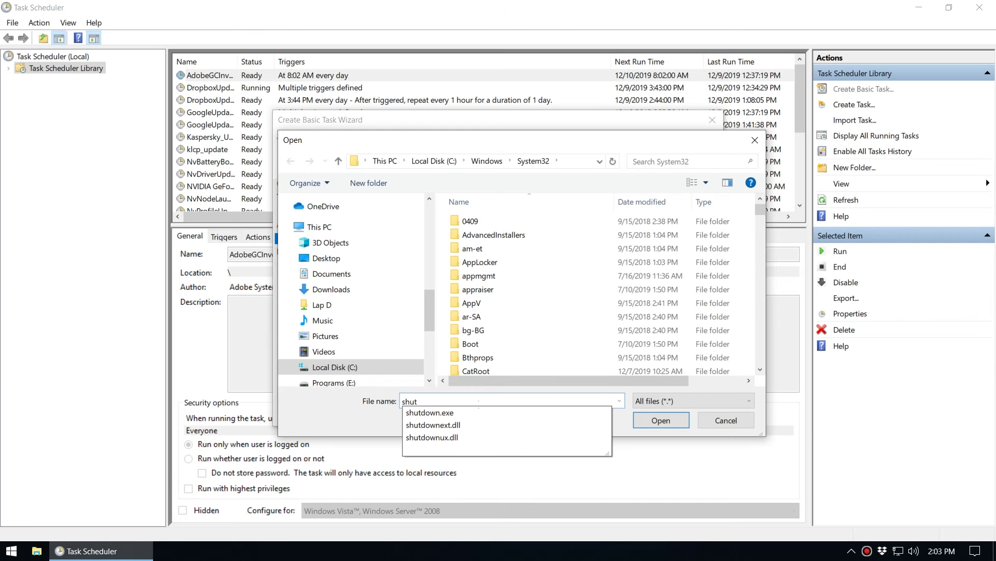
left_click(453, 412)
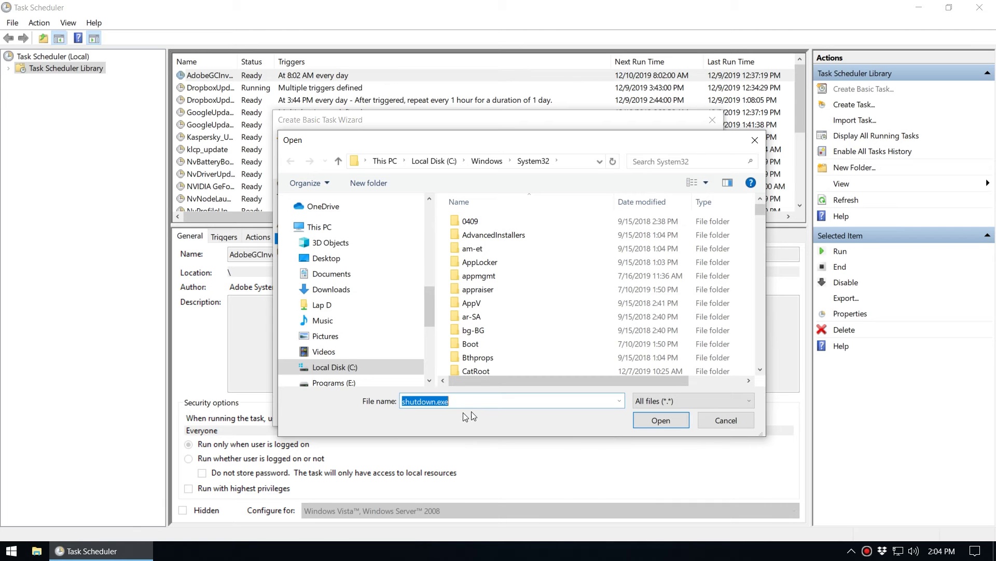
left_click(655, 420)
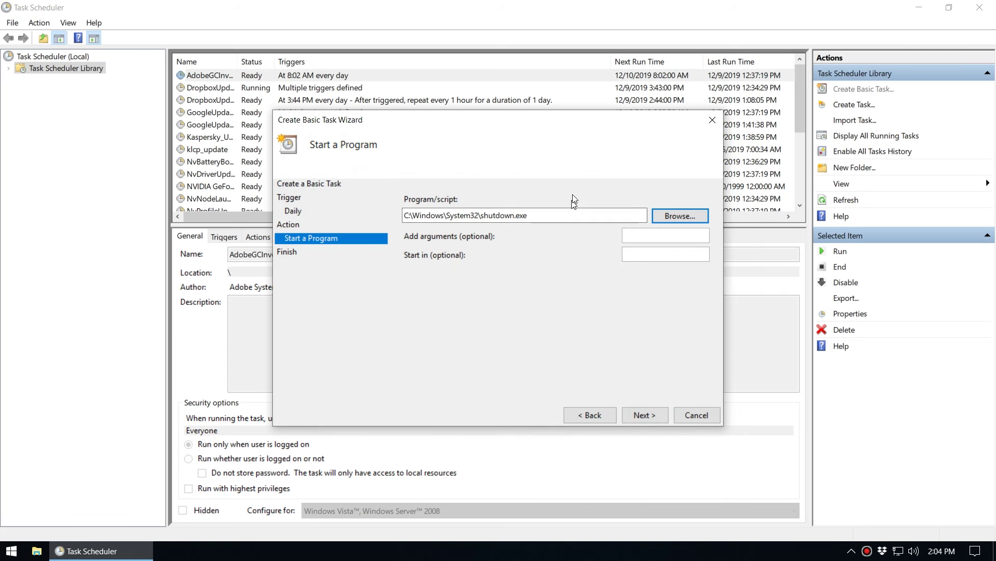
left_click(666, 236)
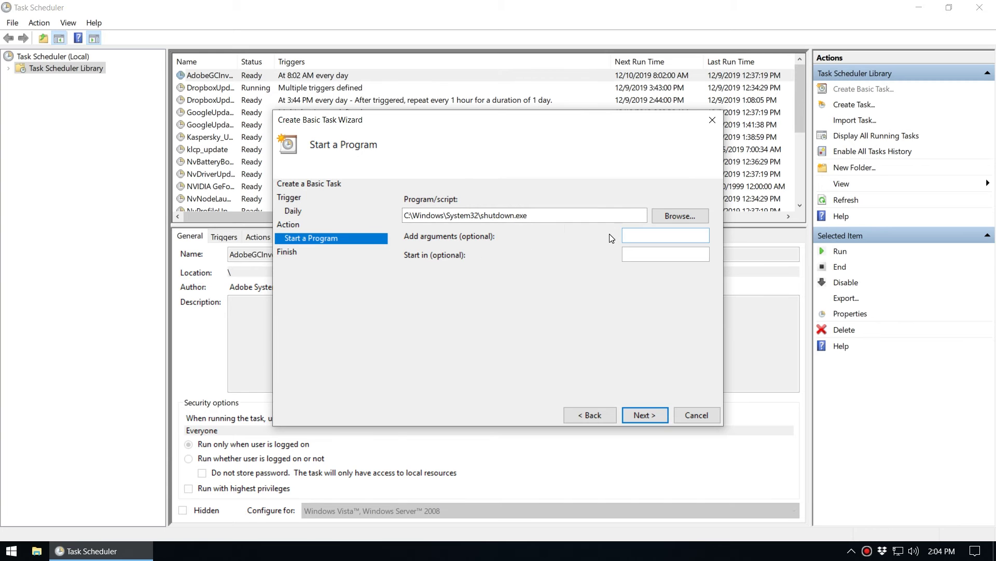
left_click(646, 235)
type("/s")
Step: Run "shutdown /?" in Command Prompt, examine the available shutdown parameters in its help text, and return to Task Scheduler
key("super")
type("cmd")
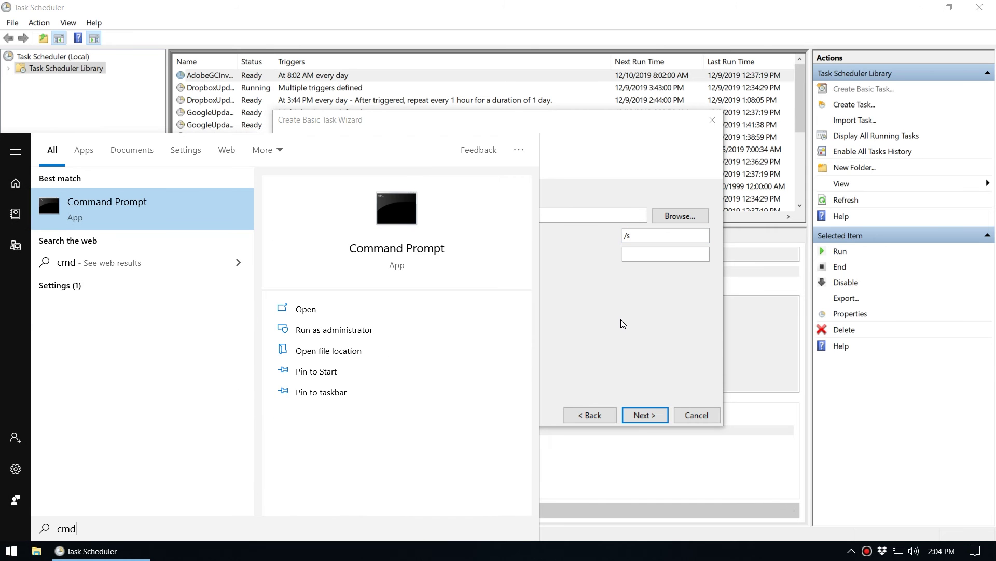
key("Return")
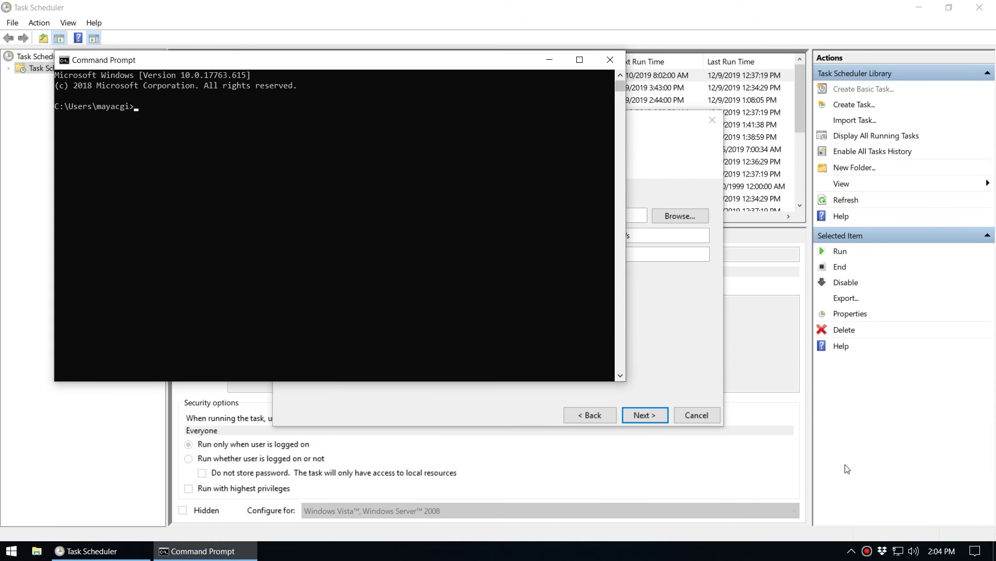
left_click(280, 222)
type("shutdown /?")
key("Return")
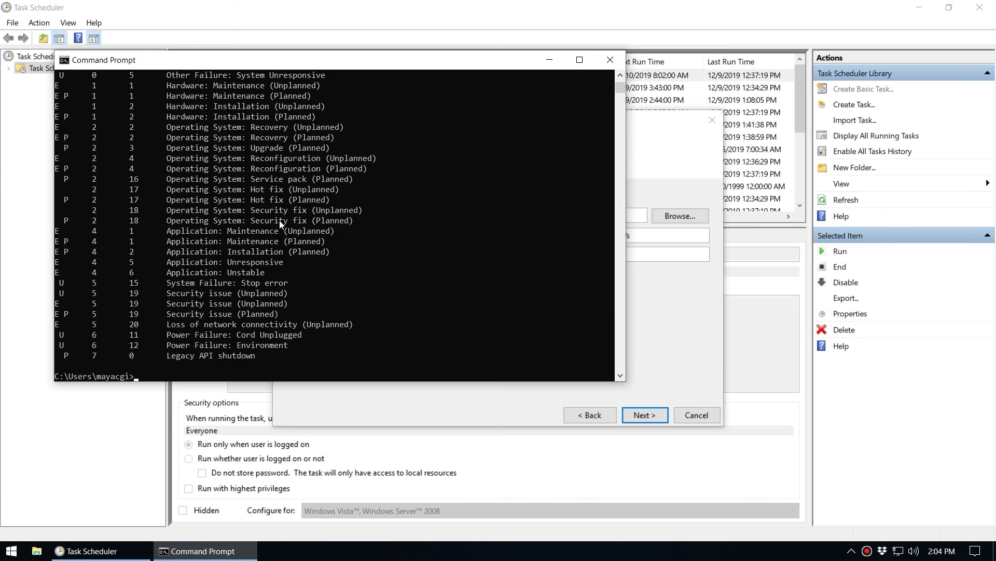
left_click(580, 61)
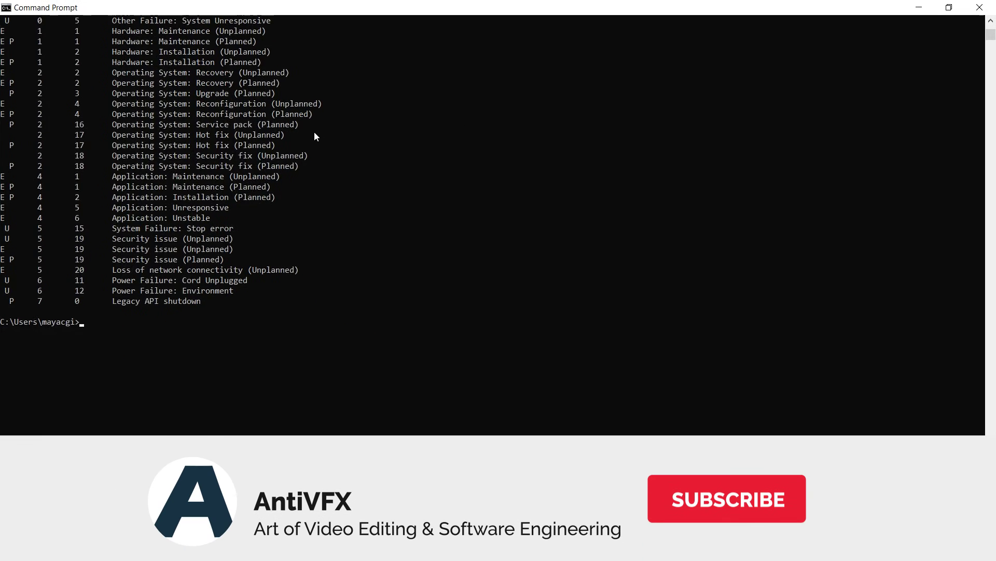
scroll(314, 133, "up", 20)
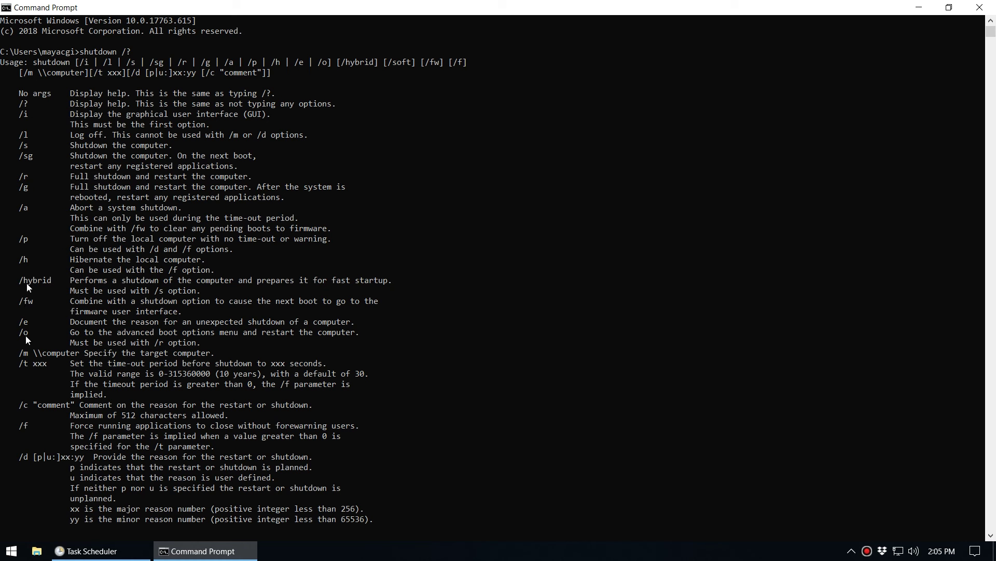
left_click(234, 557)
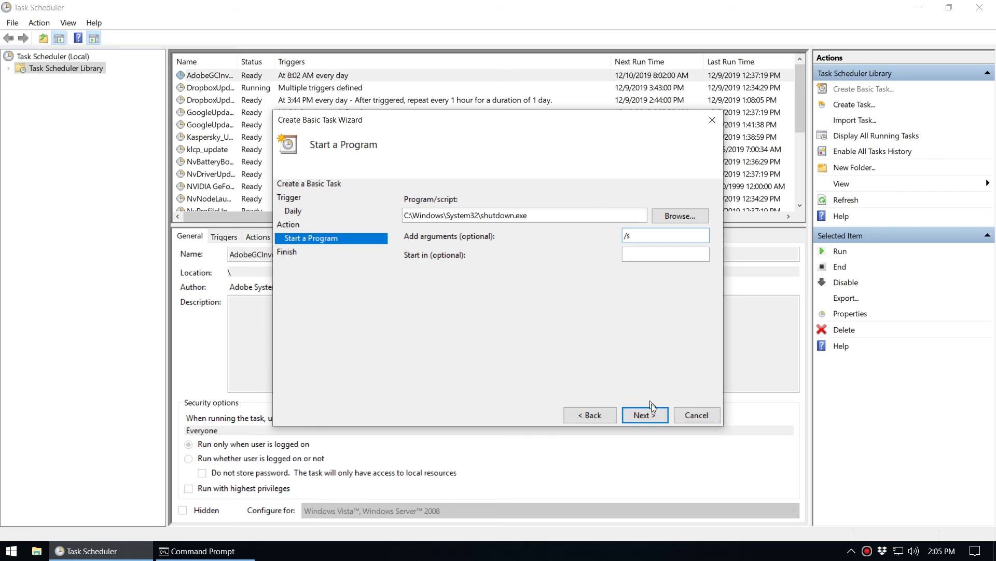
Step: Finish creating the basic task and widen the Name column of the task list to show full task names
left_click(646, 415)
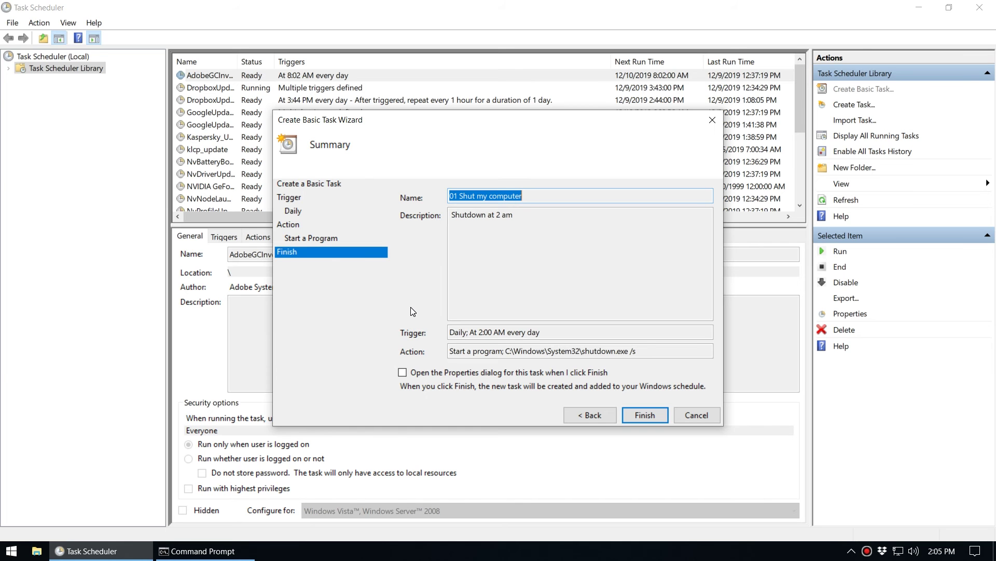
left_click(646, 417)
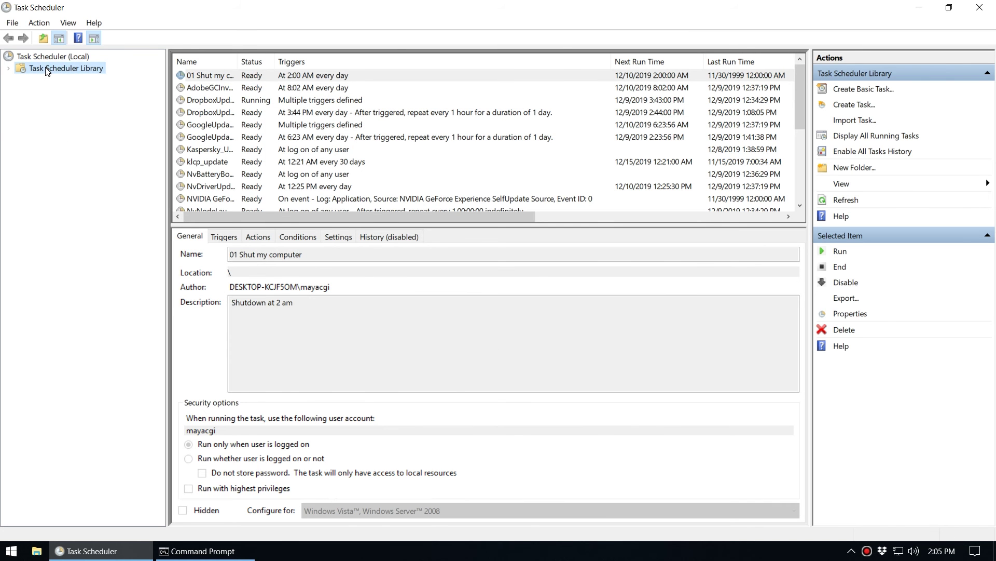
left_click_drag(238, 62, 364, 69)
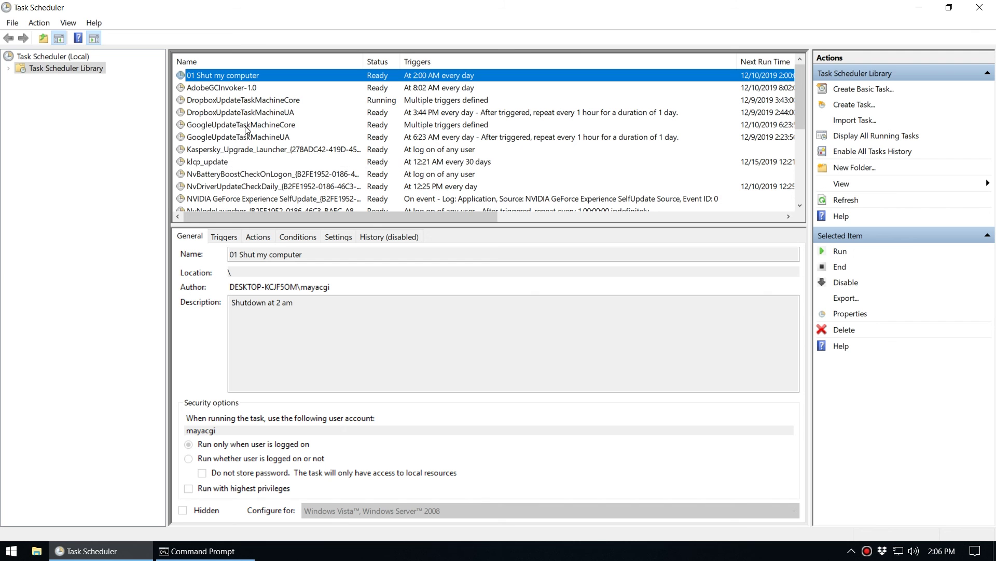
Step: Disable the "01 Shut my computer" task in the library and enable it again
scroll(252, 175, "down", 3)
scroll(252, 176, "down", 1)
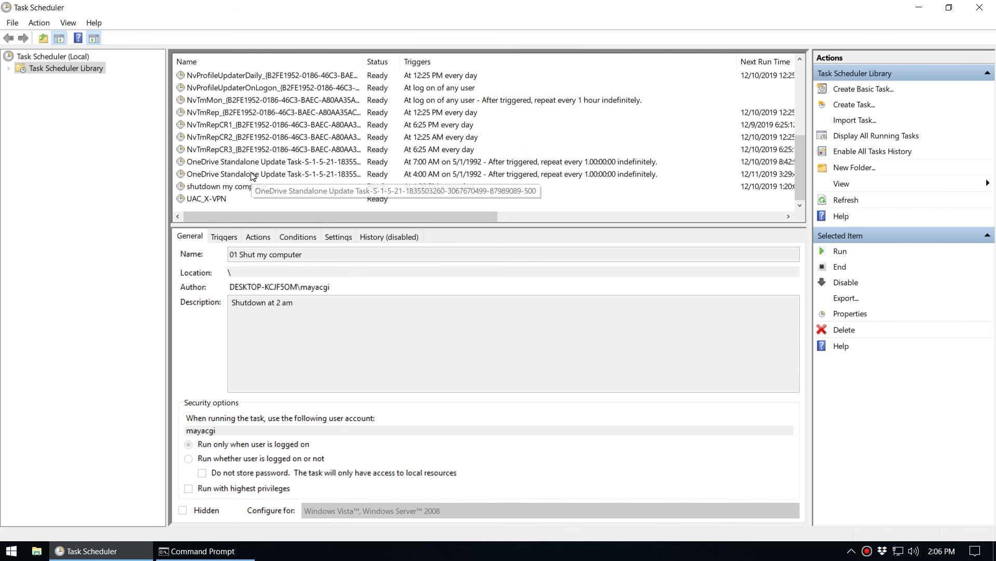
scroll(253, 176, "up", 4)
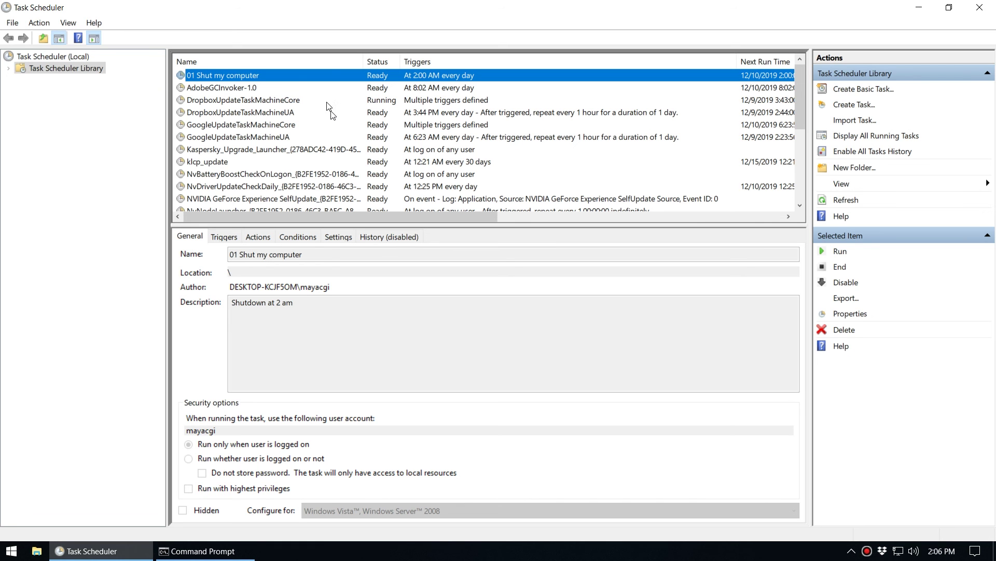
right_click(293, 74)
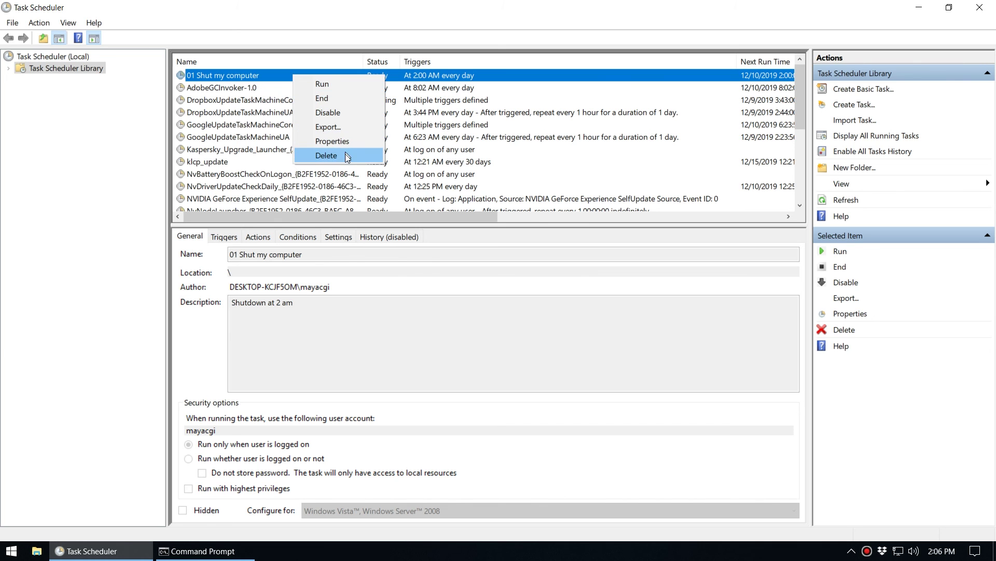
left_click(320, 114)
left_click_drag(398, 63, 476, 65)
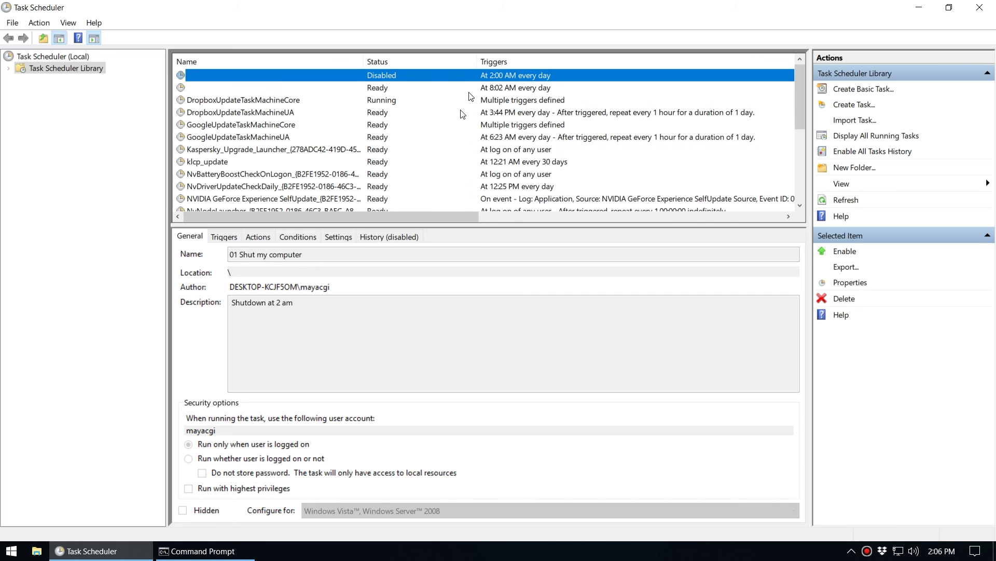
right_click(410, 76)
left_click(416, 84)
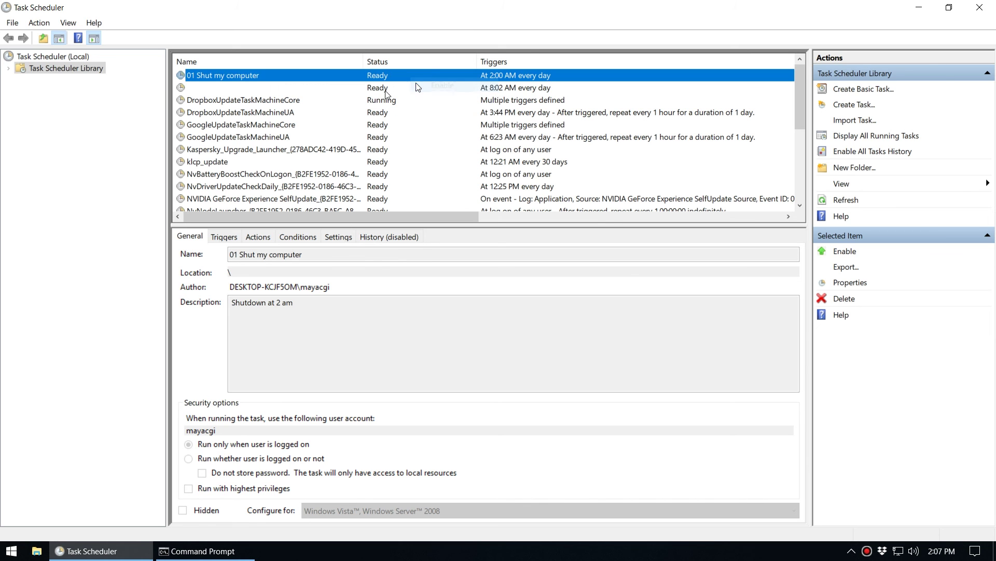
Step: Review the daily trigger's edit settings in the properties of the "01 Shut my computer" task and close the dialogs
double_click(307, 78)
left_click_drag(269, 77, 338, 146)
left_click(237, 169)
left_click(203, 169)
left_click(271, 237)
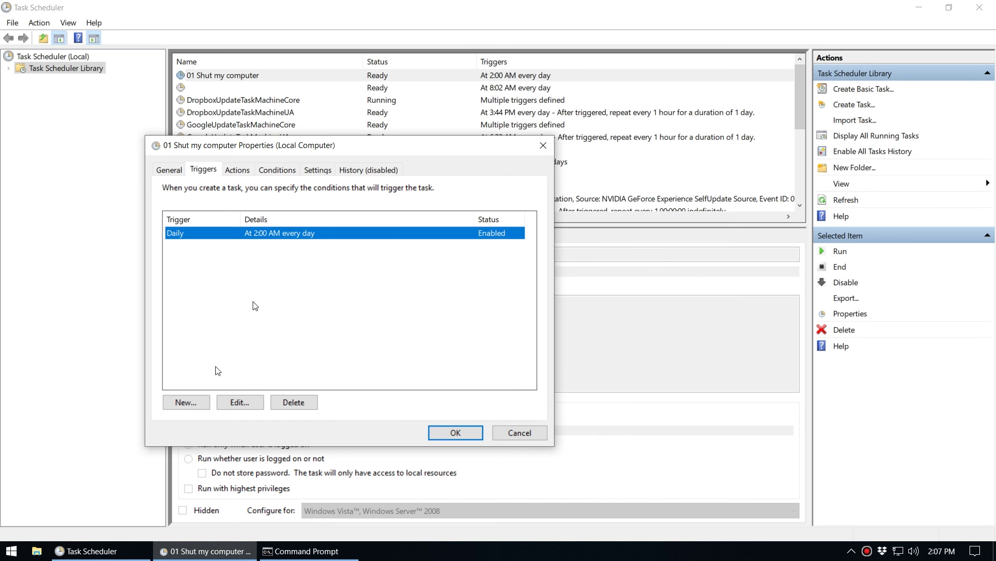
left_click(231, 407)
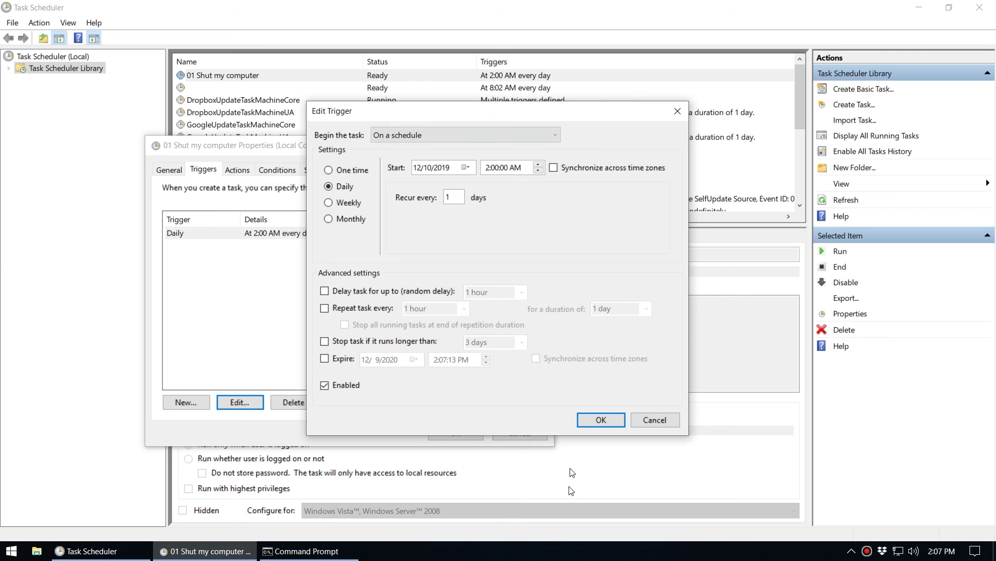
left_click(602, 420)
left_click(452, 432)
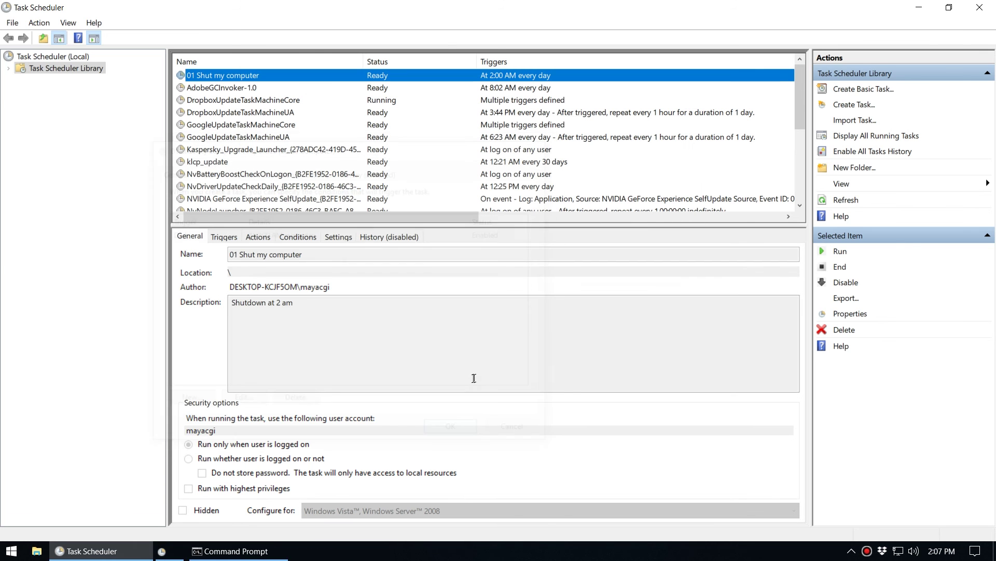